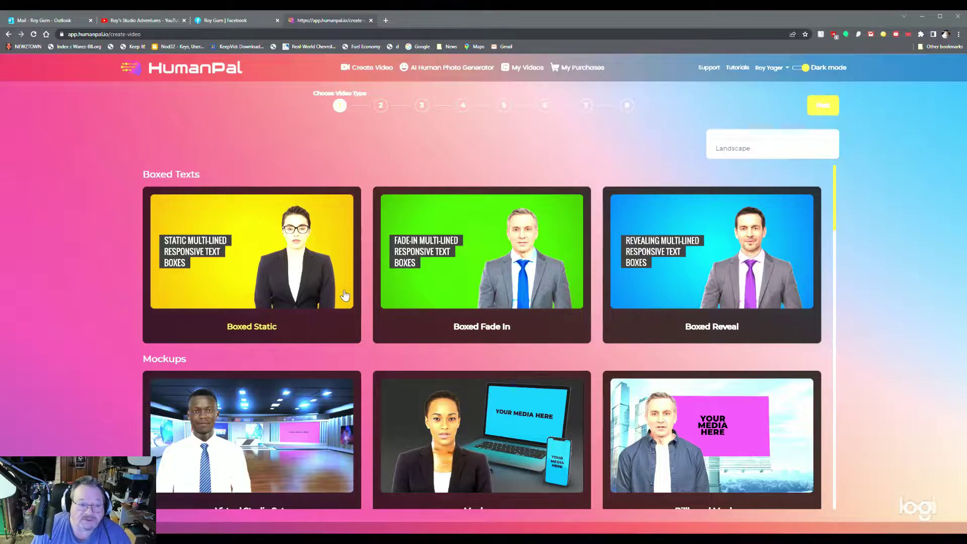
# - Select Green Screen Wide as the new video's type
pyautogui.scroll(-5, 344, 281)
pyautogui.scroll(5, 342, 277)
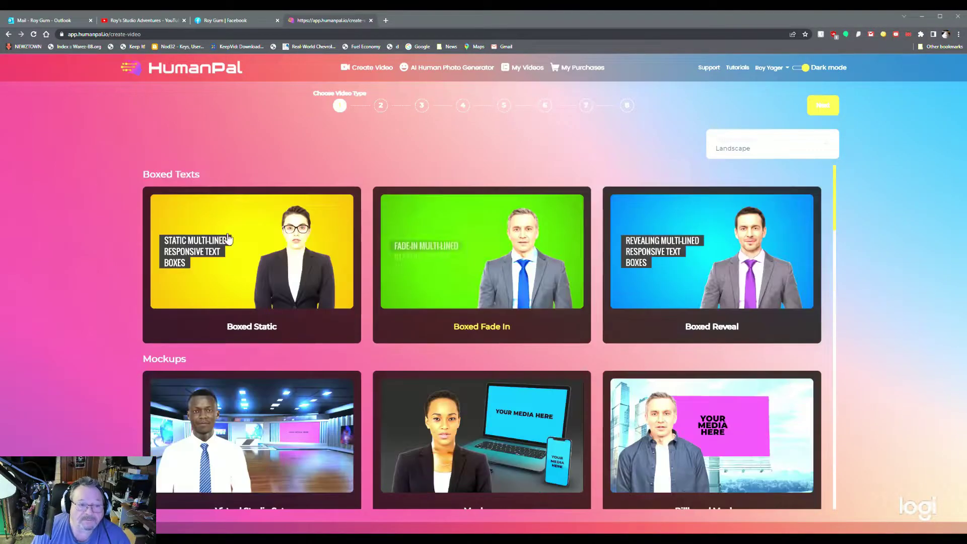
pyautogui.scroll(-5, 655, 267)
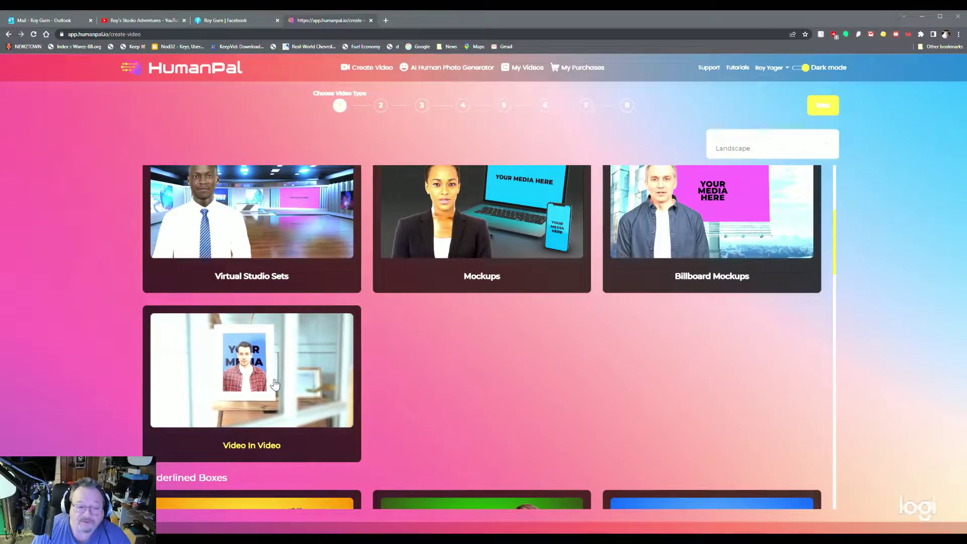
pyautogui.scroll(-2, 617, 436)
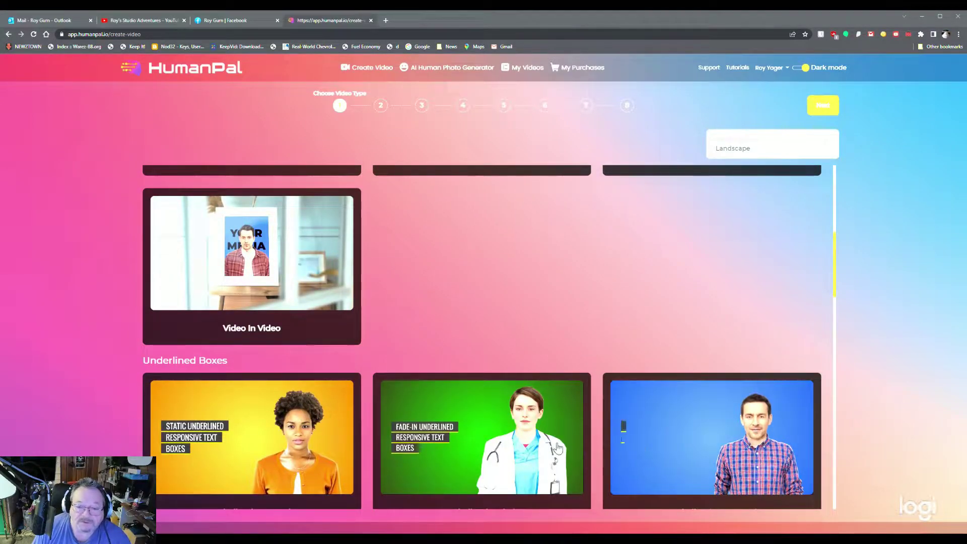
pyautogui.scroll(-1, 467, 435)
pyautogui.scroll(-4, 466, 435)
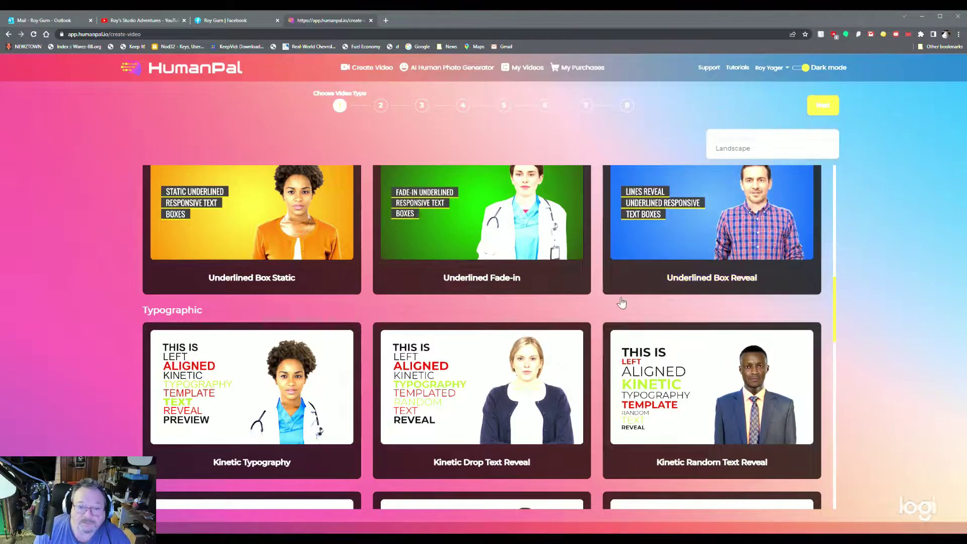
pyautogui.scroll(-5, 458, 277)
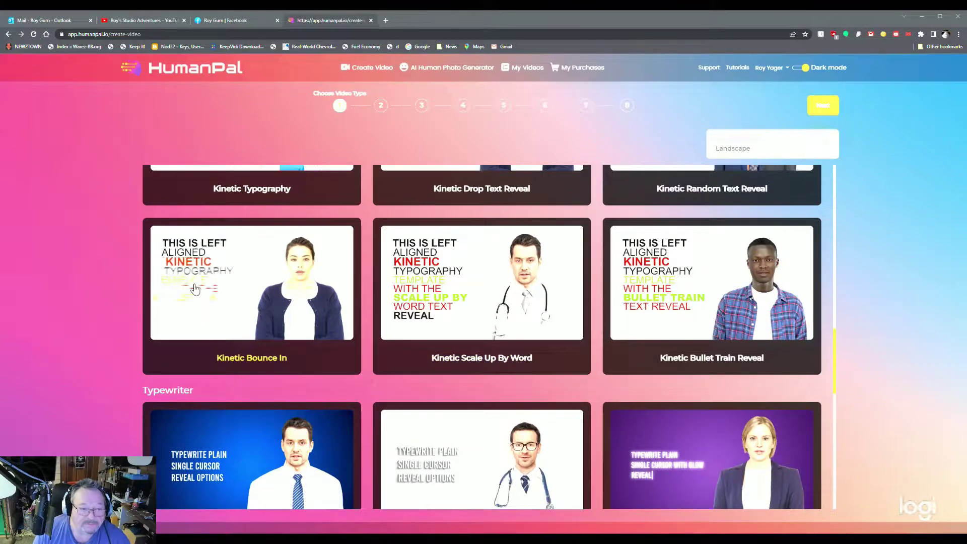
pyautogui.scroll(-10, 684, 288)
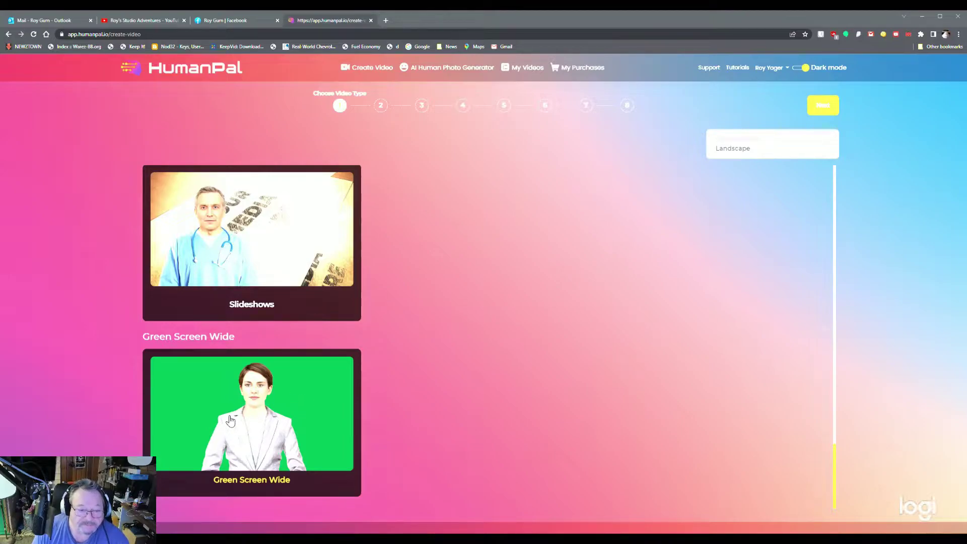
pyautogui.click(285, 418)
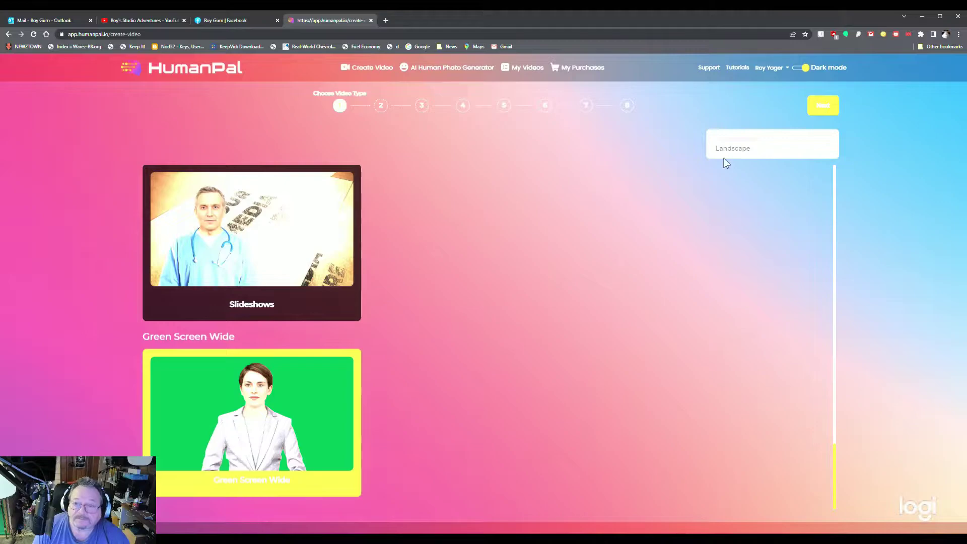
# - Keep the aspect ratio at Landscape and continue to the template step
pyautogui.click(752, 147)
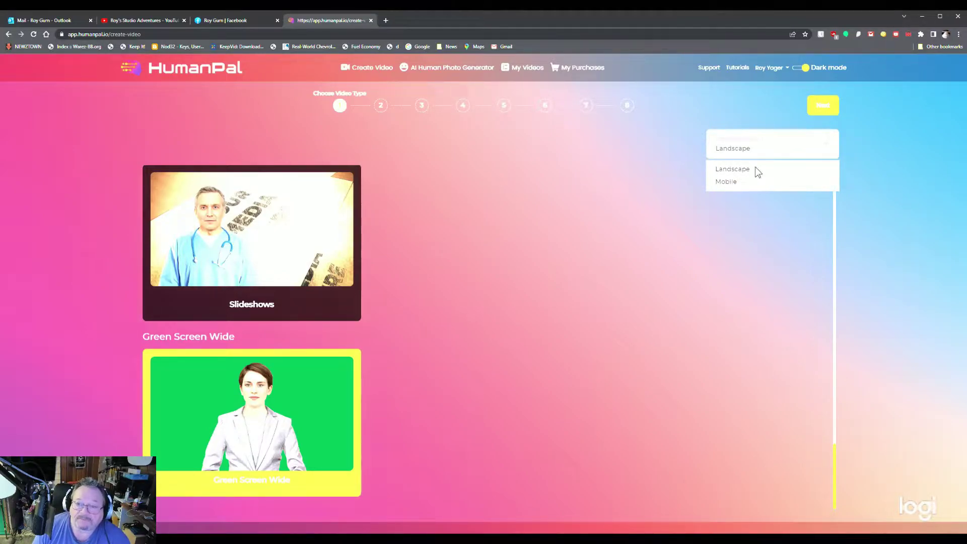
pyautogui.click(756, 169)
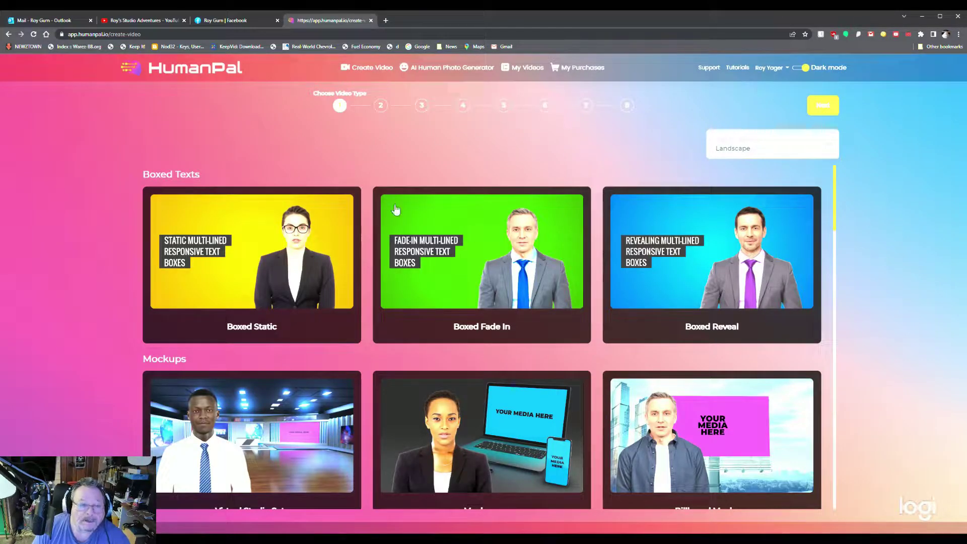
pyautogui.scroll(-20, 398, 221)
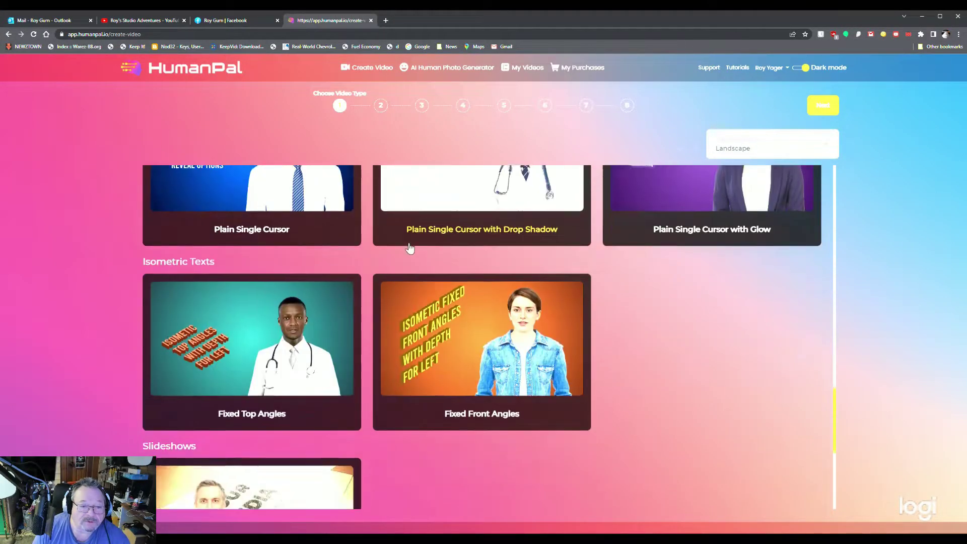
pyautogui.scroll(-6, 410, 247)
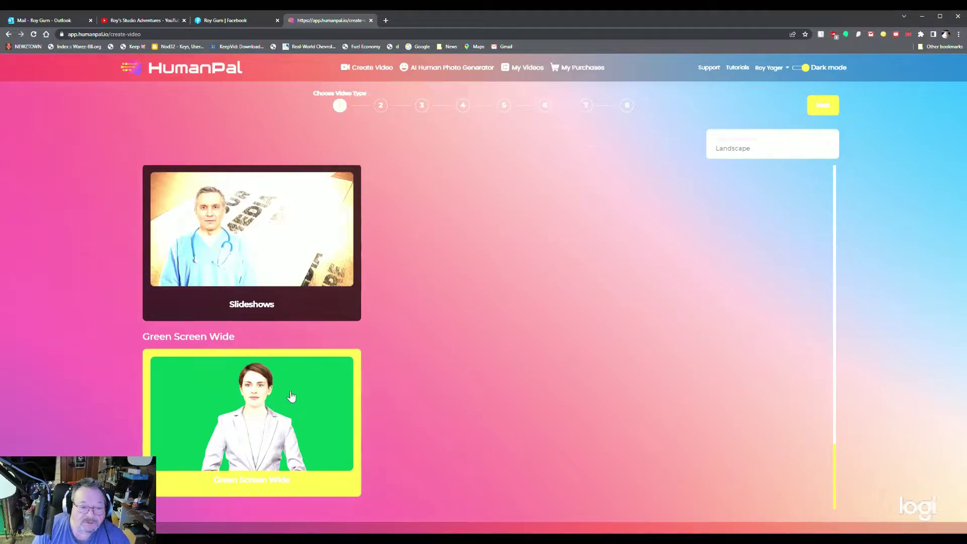
pyautogui.click(819, 107)
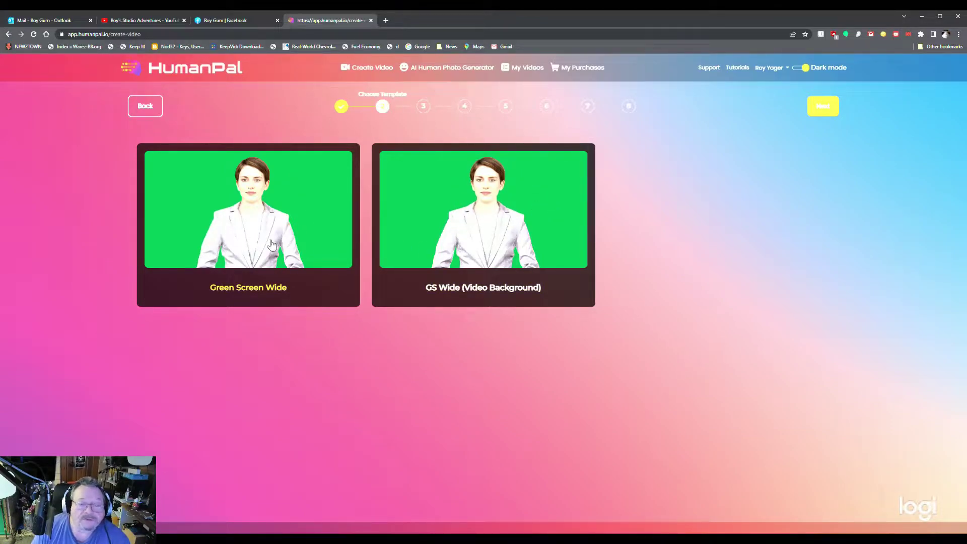
# - Go back and switch the video type to Kinetic Drop Text Reveal
pyautogui.click(141, 108)
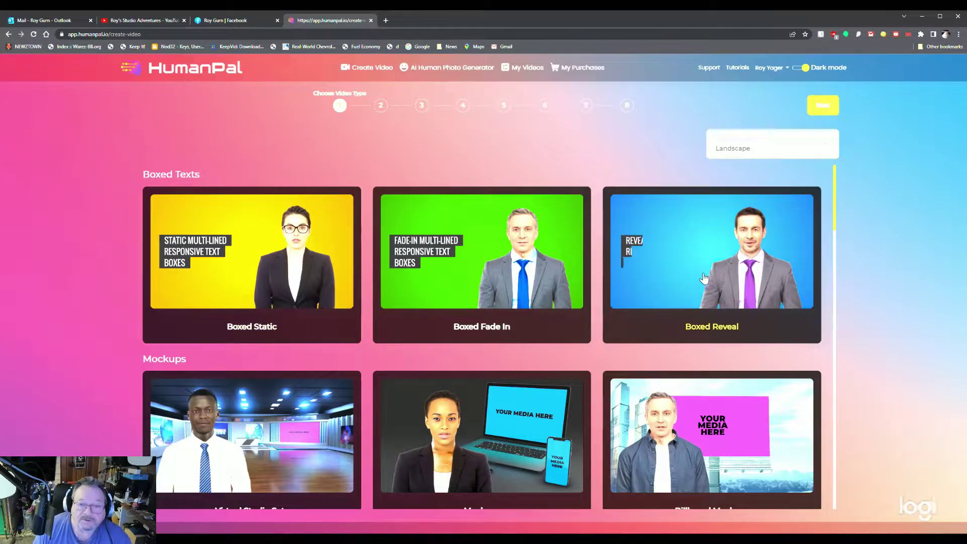
pyautogui.scroll(-12, 704, 278)
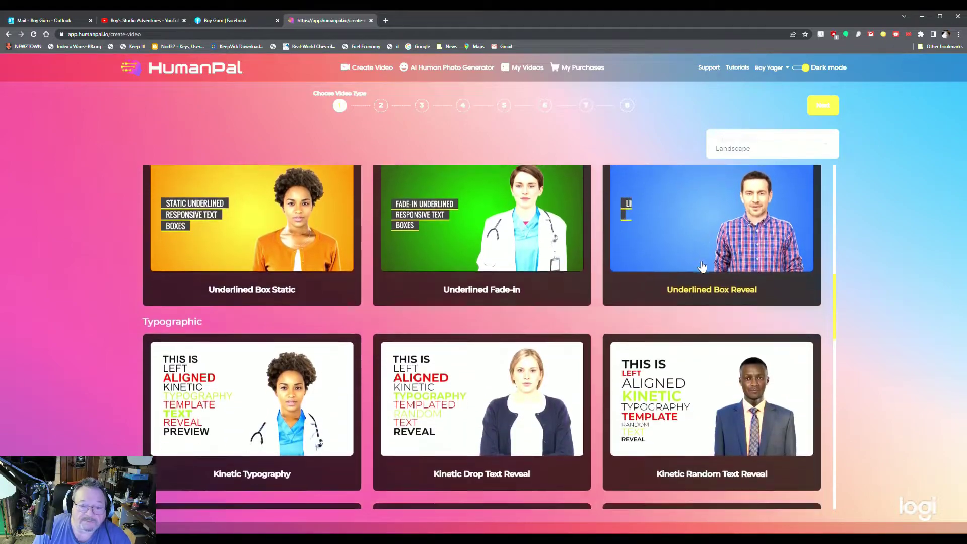
pyautogui.scroll(-2, 702, 266)
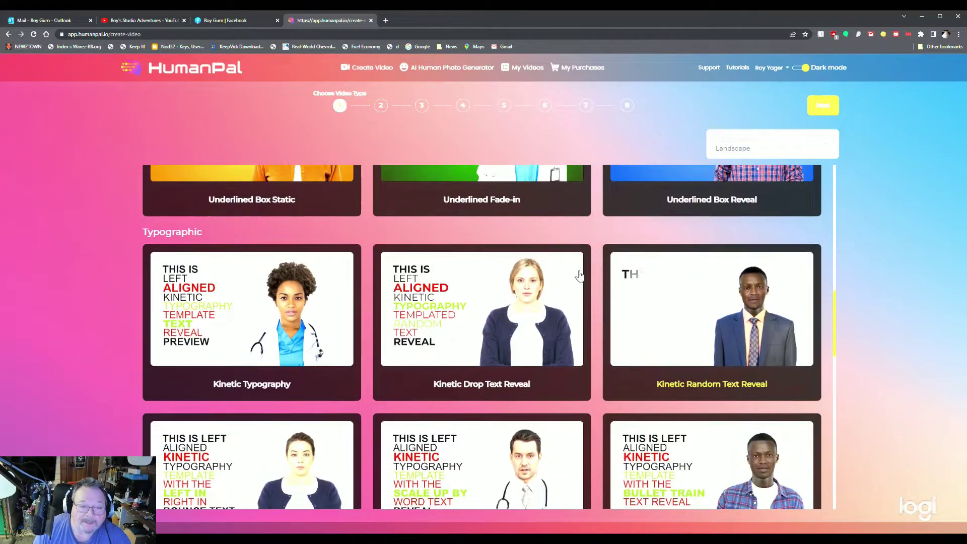
pyautogui.click(415, 304)
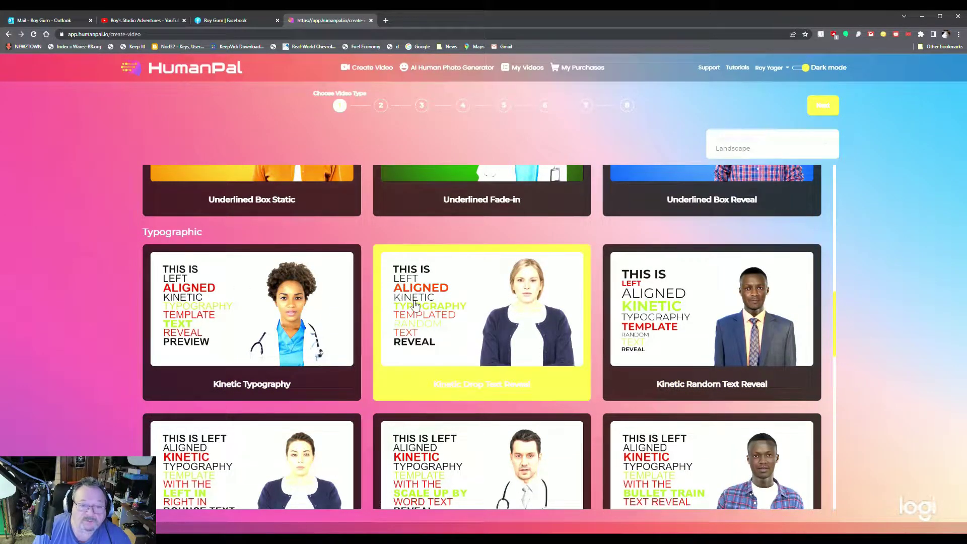
pyautogui.click(823, 105)
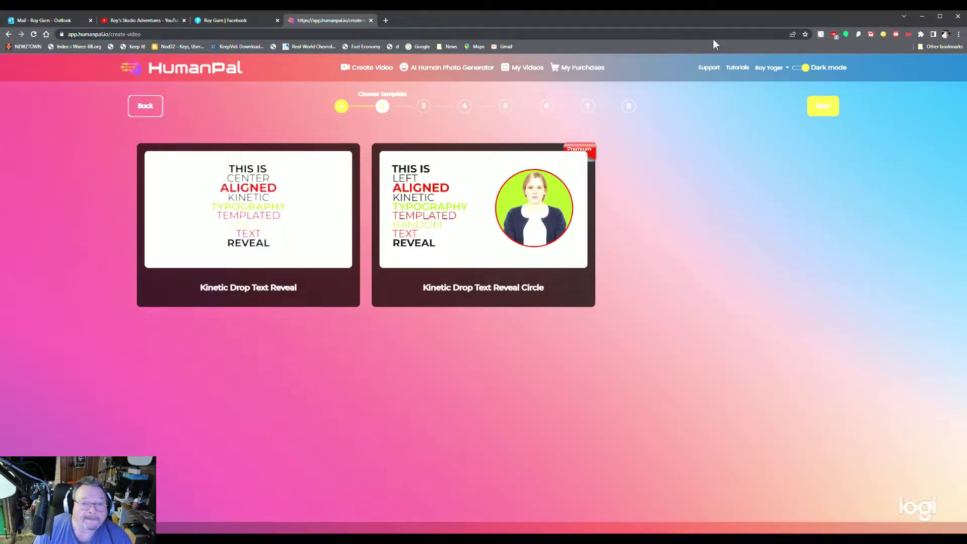
# - Choose the plain Kinetic Drop Text Reveal template rather than the Circle version
pyautogui.click(456, 180)
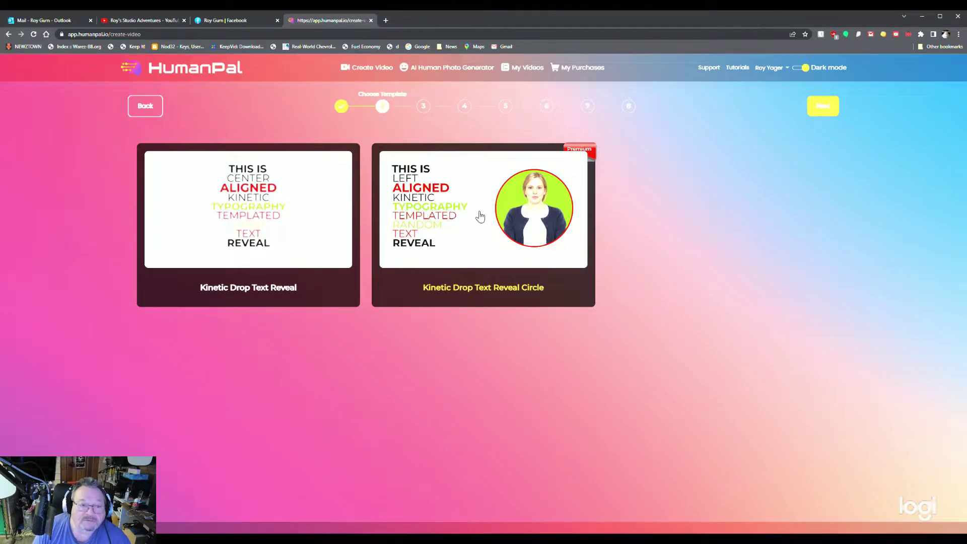
pyautogui.click(252, 209)
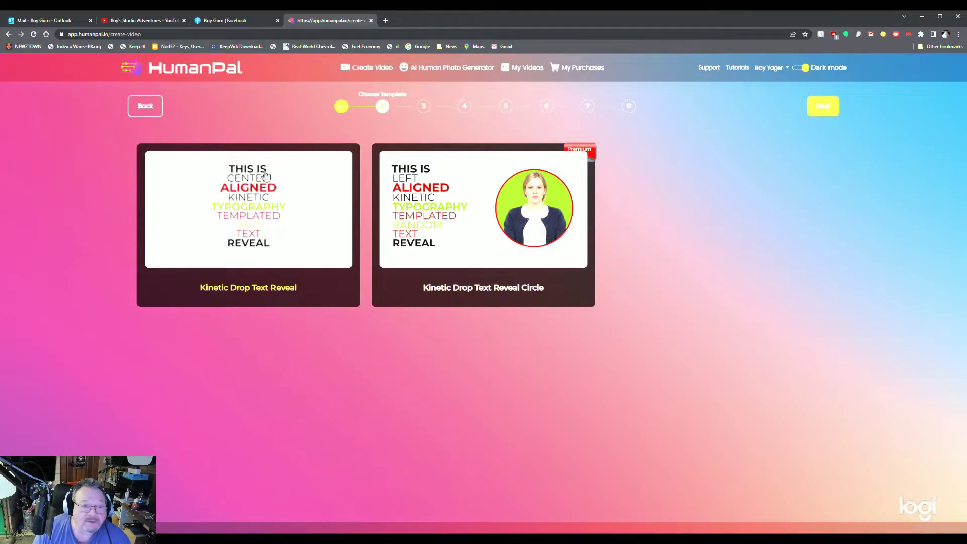
pyautogui.click(252, 209)
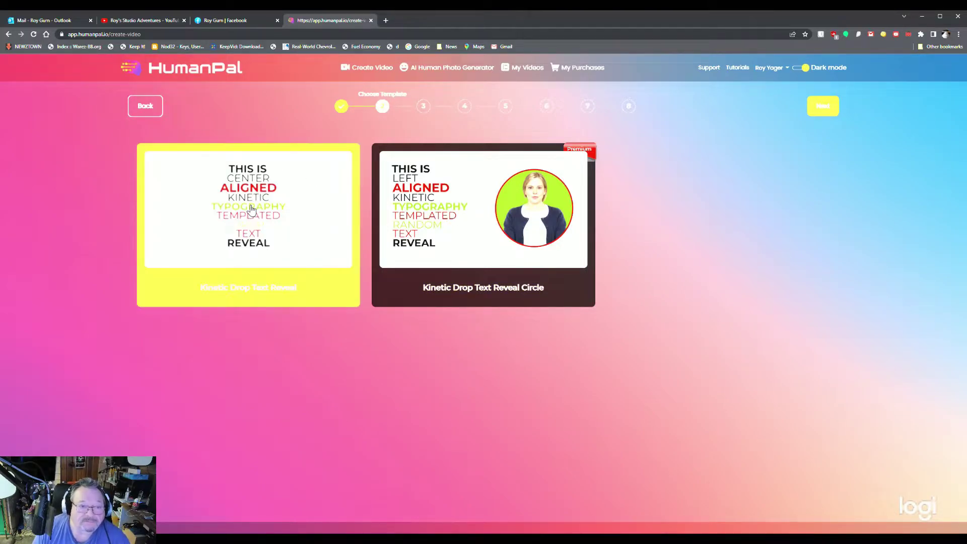
pyautogui.click(821, 105)
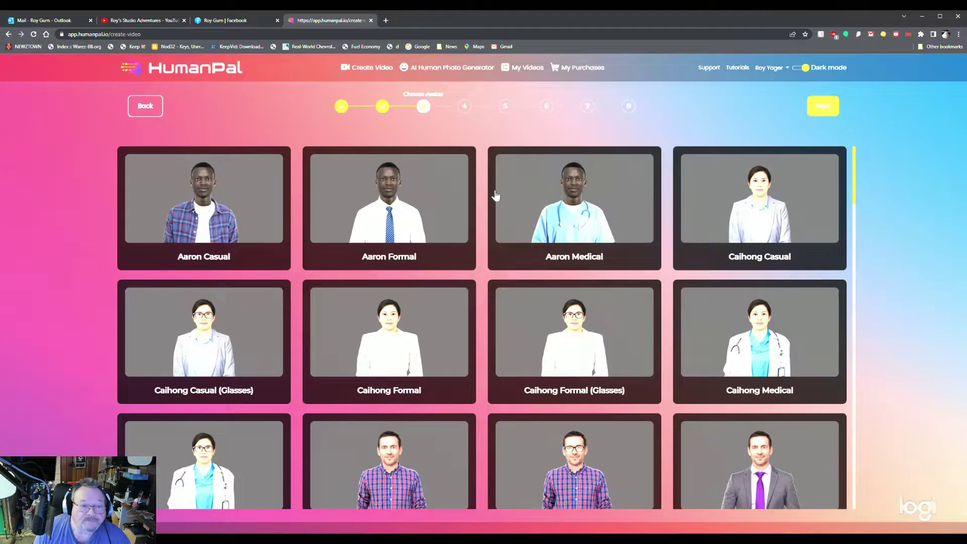
# - Pick the Joseph Medical doctor avatar and continue to voice selection
pyautogui.scroll(-15, 564, 262)
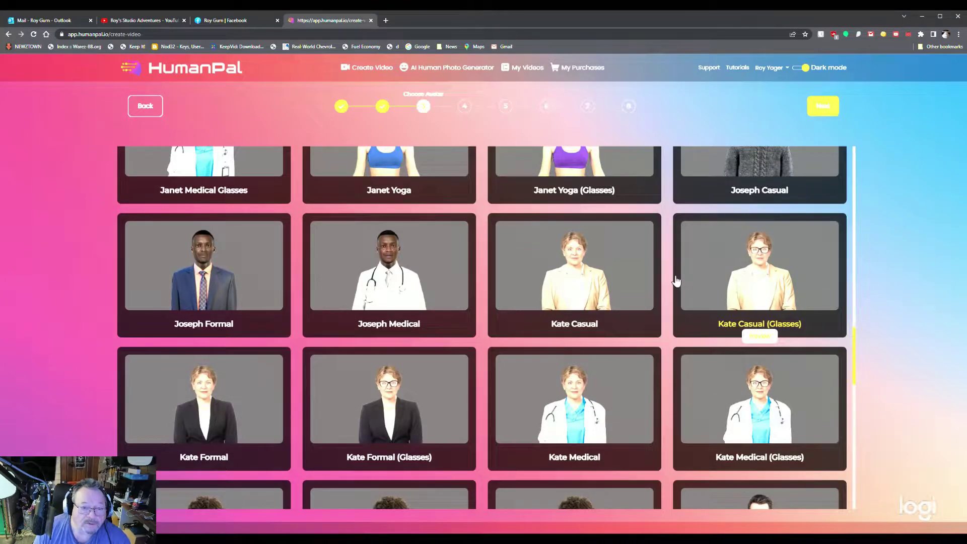
pyautogui.click(397, 279)
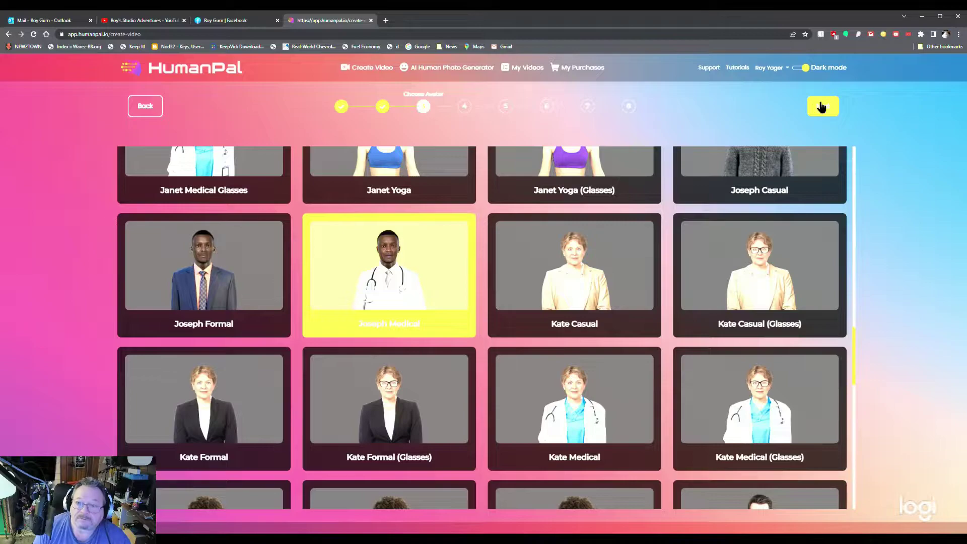
pyautogui.click(821, 106)
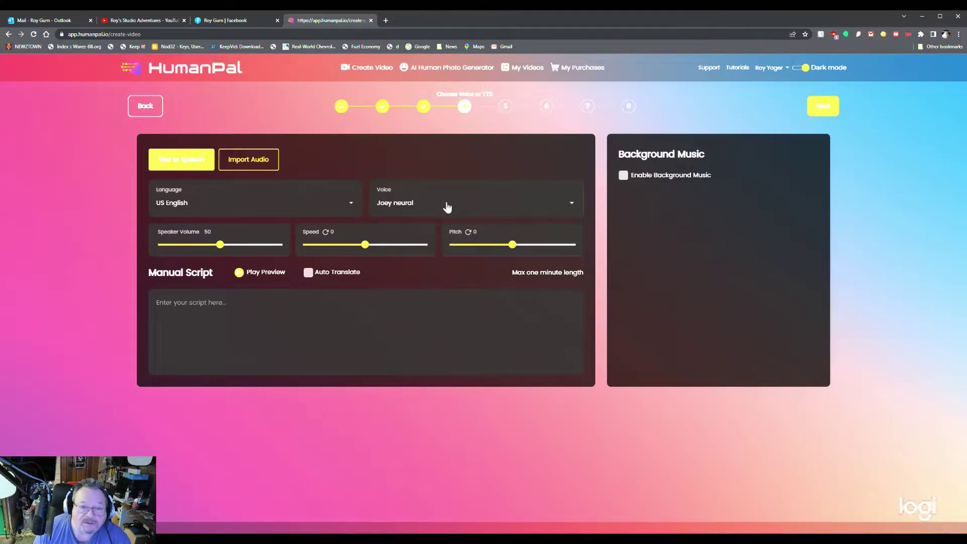
# - Switch the voice to Matthew neural, leaving the language on US English
pyautogui.click(428, 205)
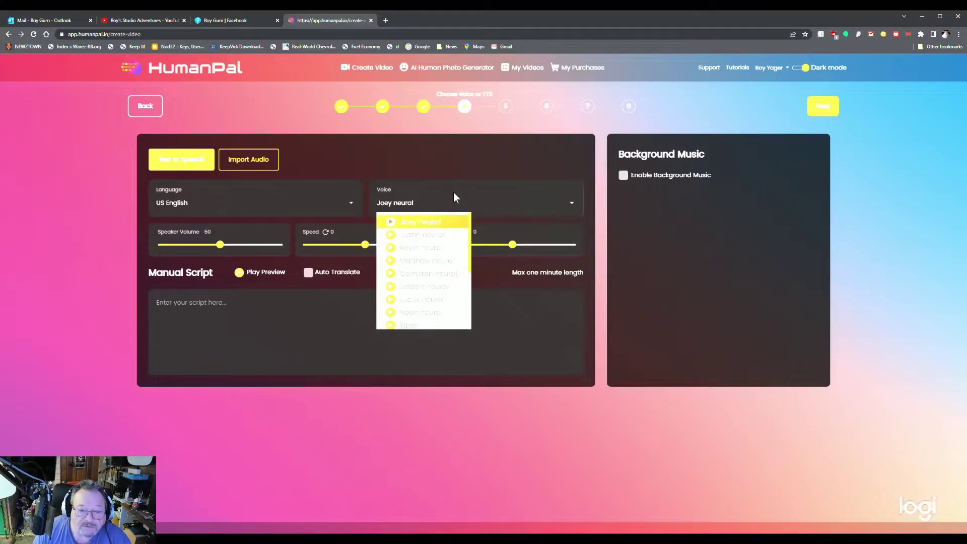
pyautogui.click(419, 261)
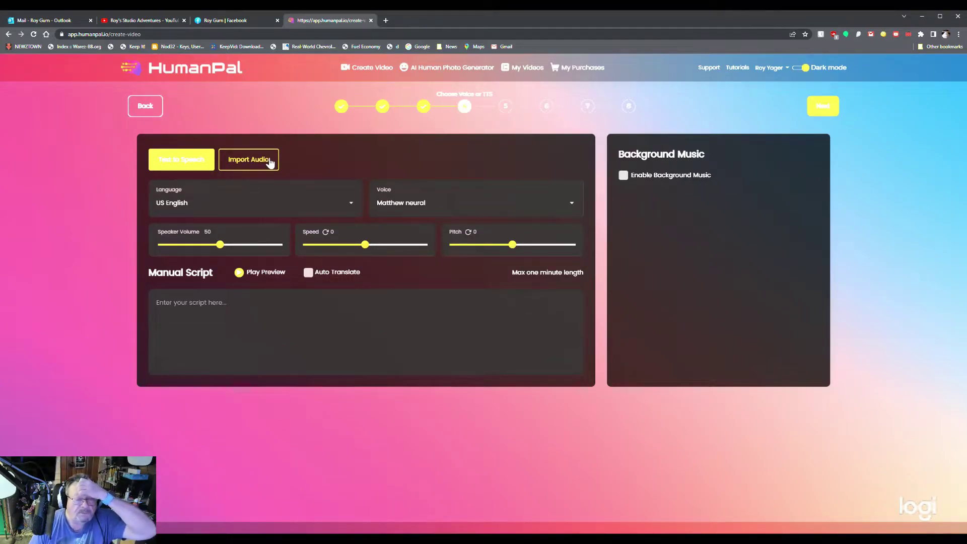
pyautogui.click(349, 204)
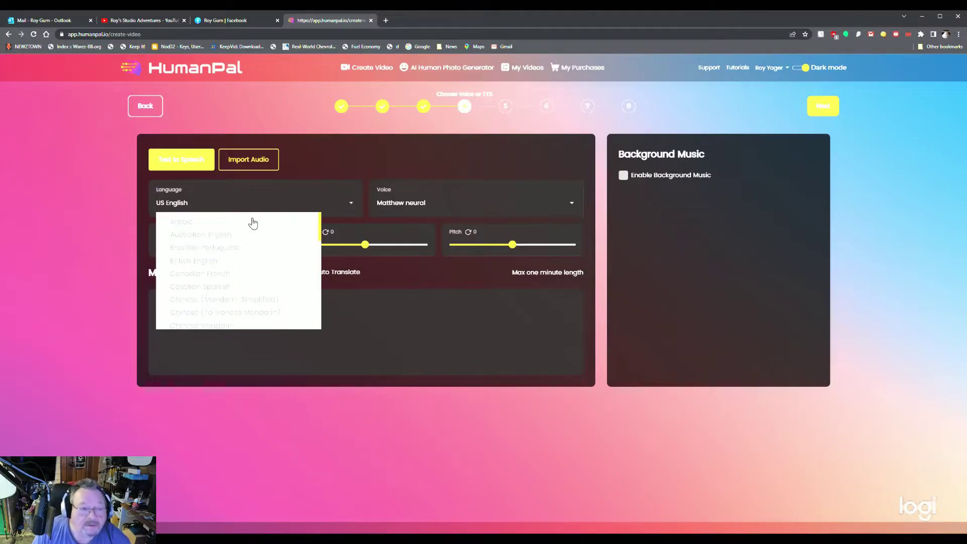
pyautogui.scroll(-10, 253, 247)
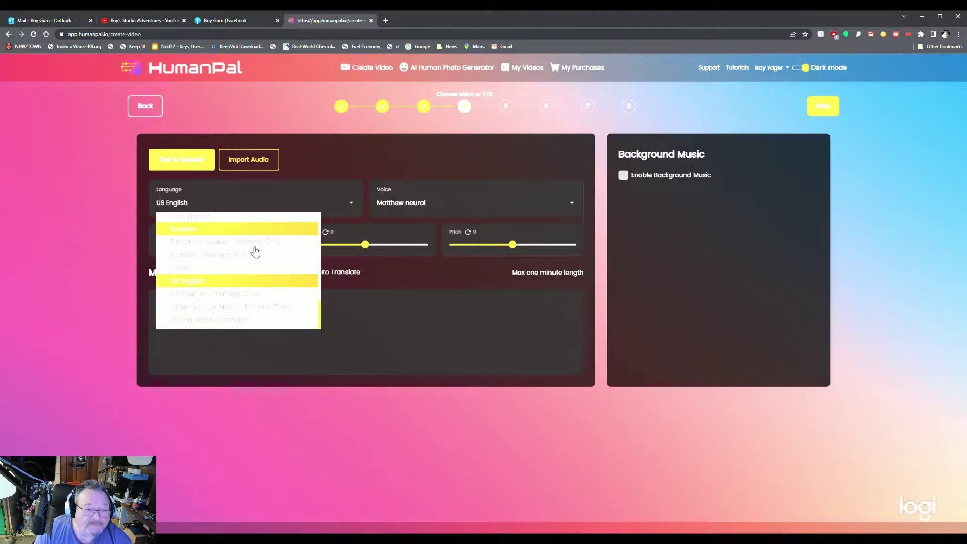
pyautogui.click(406, 303)
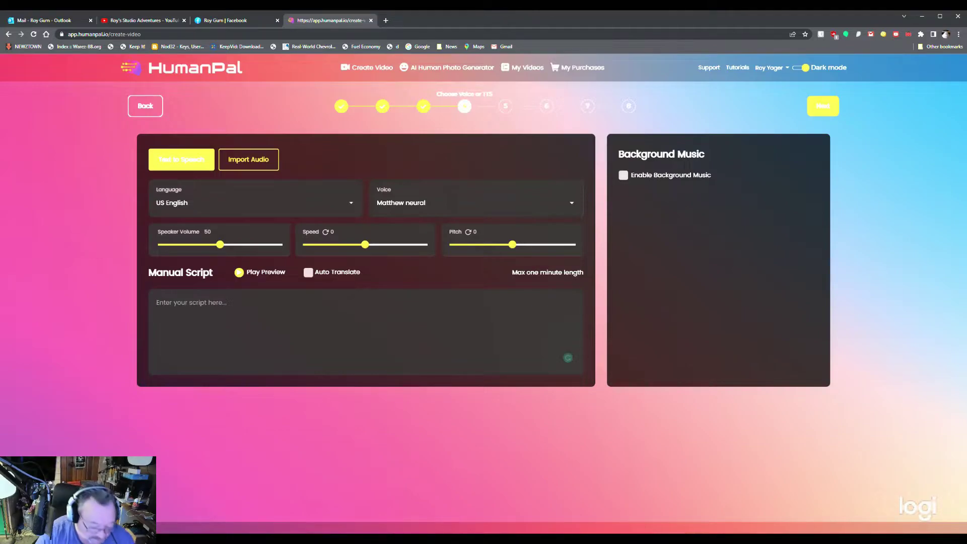
# - Enter the script 'Hello there! I am dave and how are you?' and preview it
pyautogui.write('Hello there! I am dave and how ar')
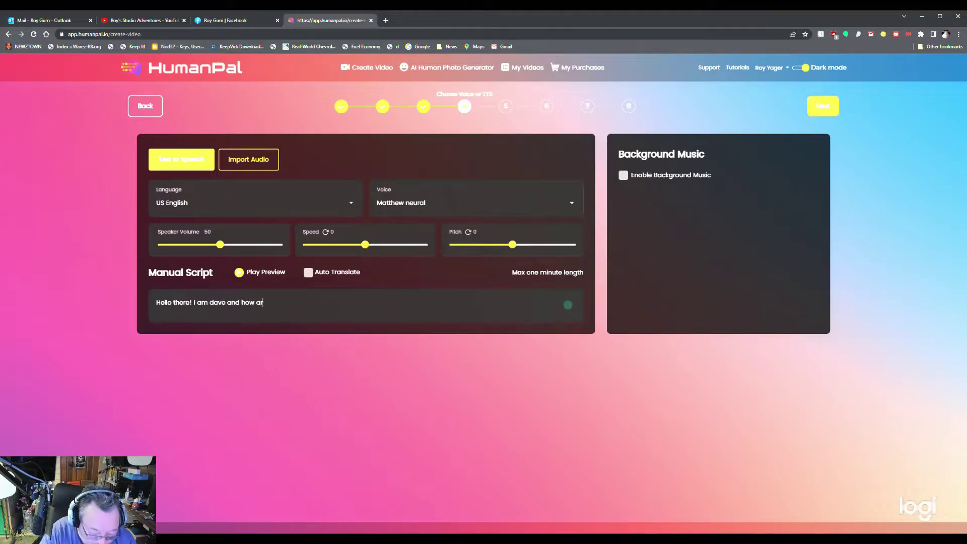
pyautogui.write('?')
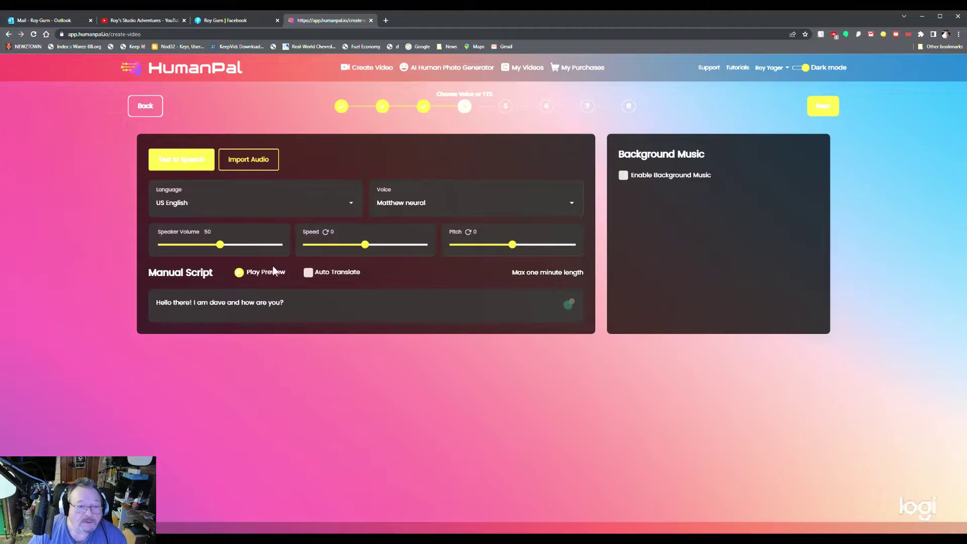
pyautogui.click(239, 274)
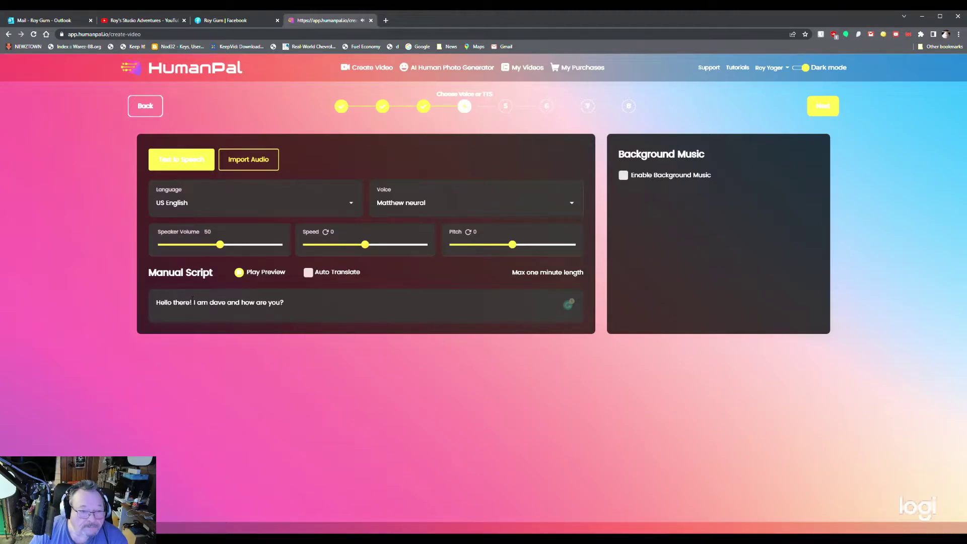
pyautogui.click(821, 108)
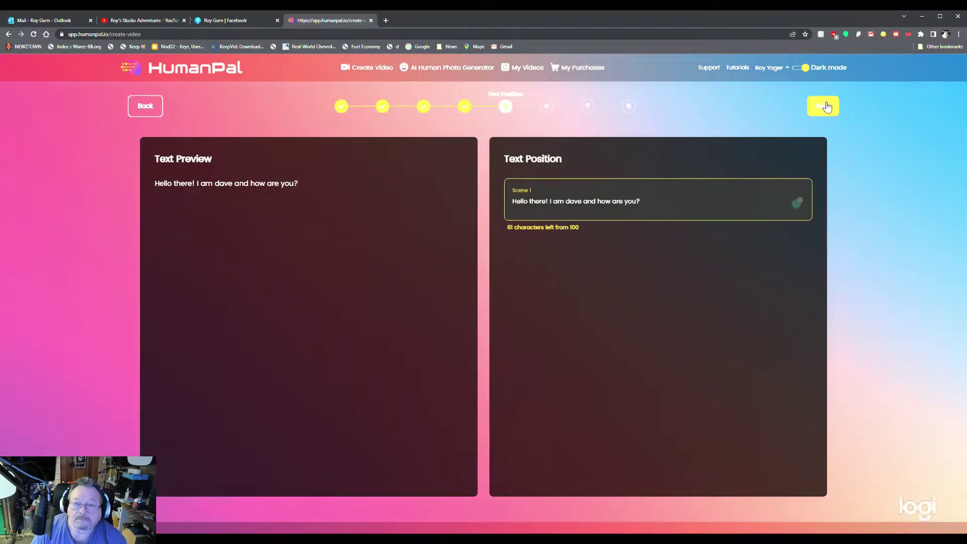
# - Skip past the Text Position step to the video colour settings
pyautogui.click(826, 107)
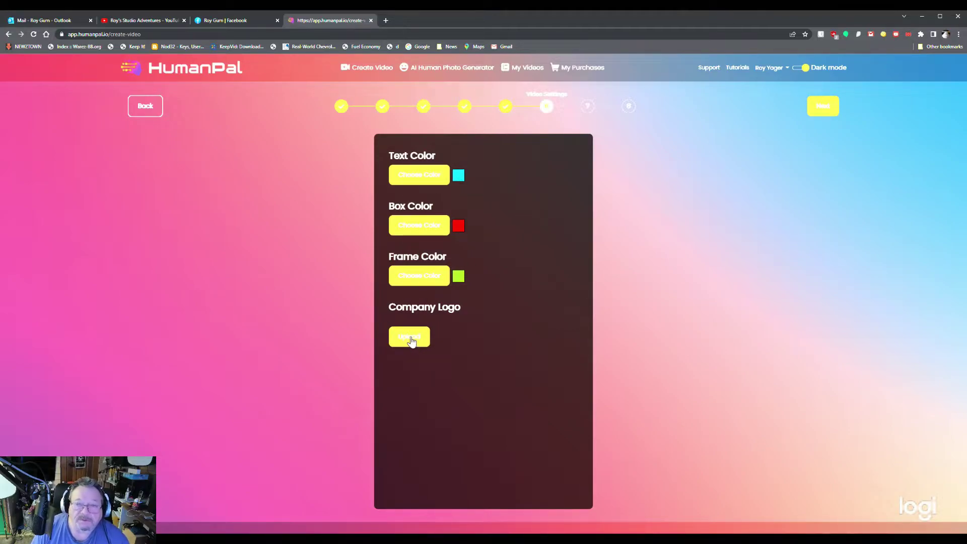
# - Browse the custom face photos and background media, keeping the doctor avatar for Scene 1
pyautogui.click(823, 107)
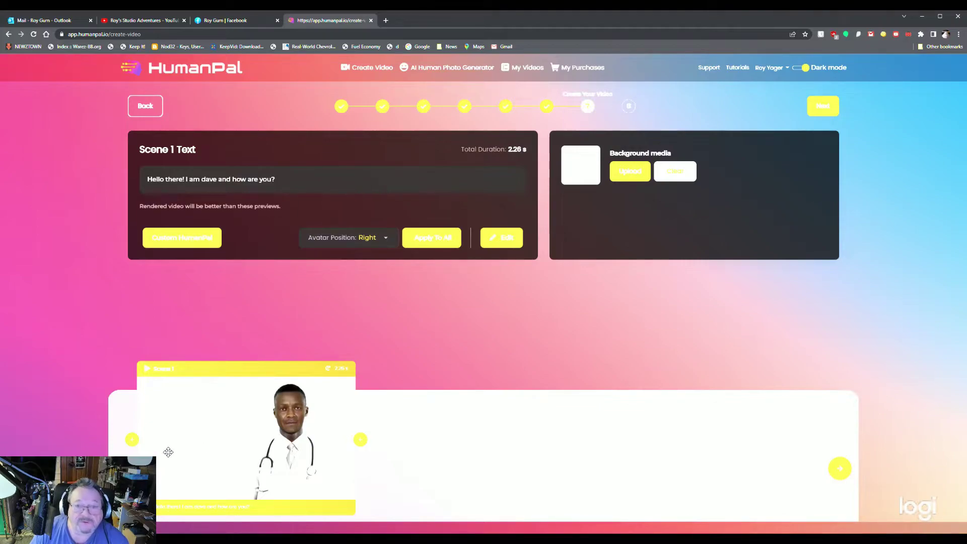
pyautogui.click(182, 241)
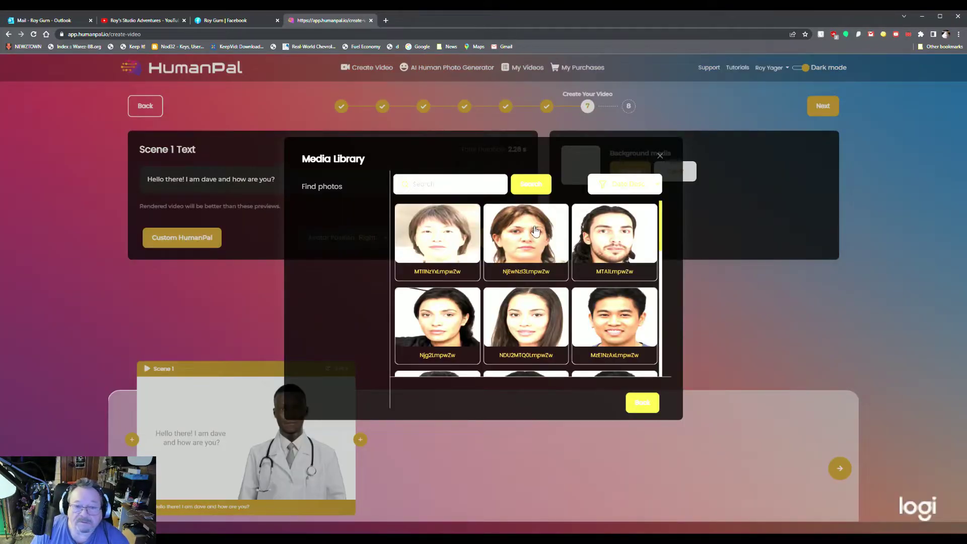
pyautogui.click(426, 233)
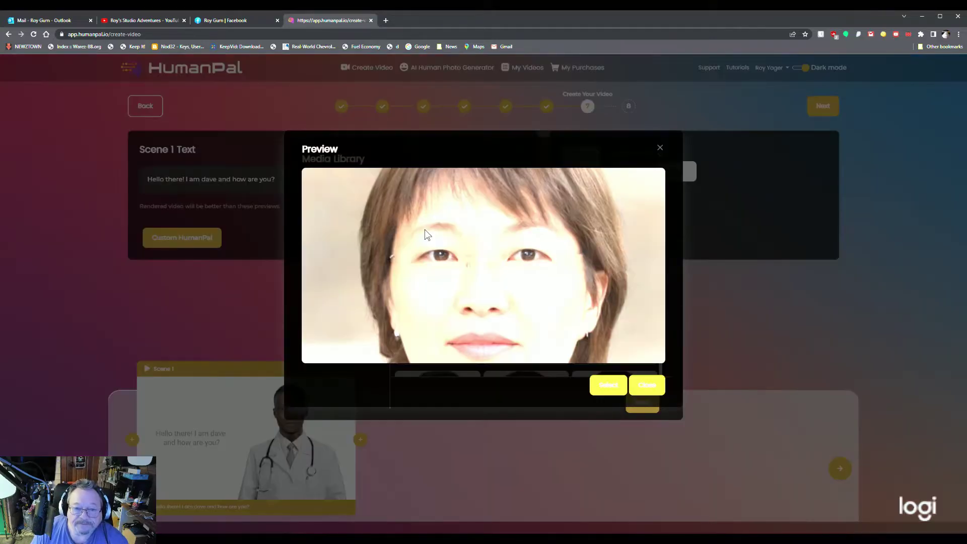
pyautogui.click(646, 385)
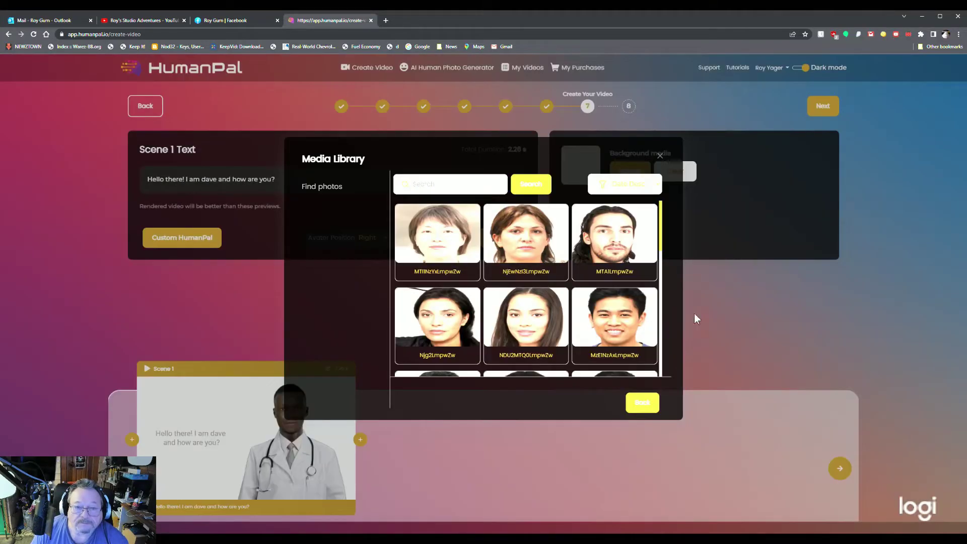
pyautogui.click(662, 156)
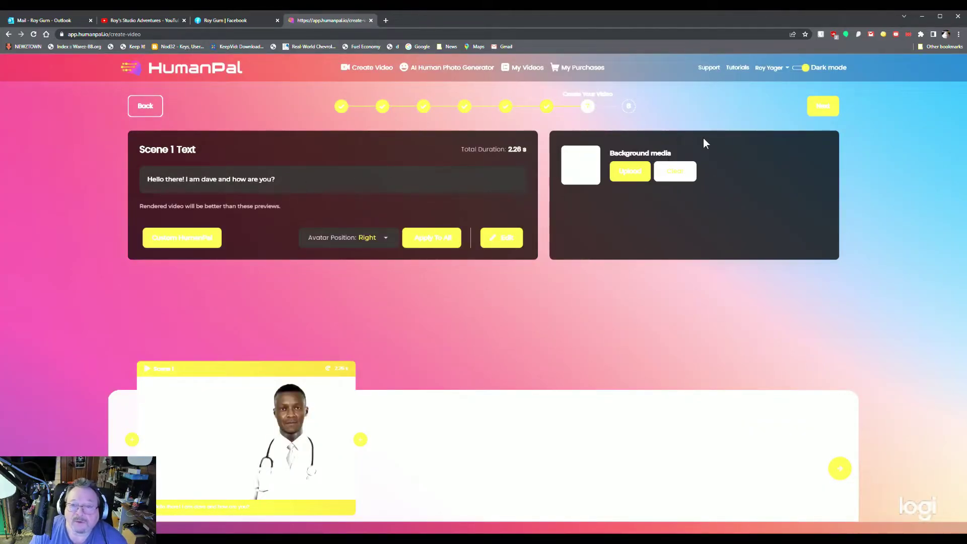
pyautogui.click(632, 172)
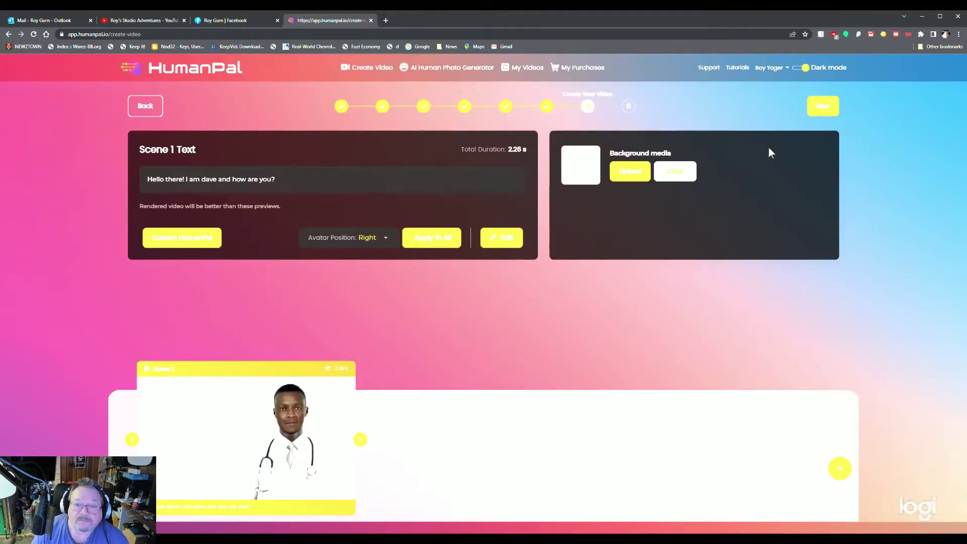
pyautogui.click(824, 106)
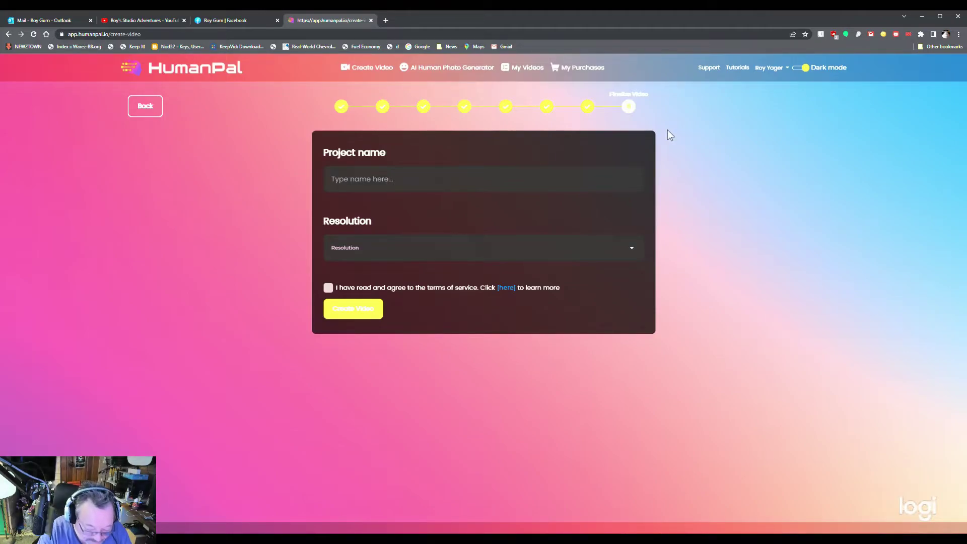
# - Name the project 'Dave hello', choose 1080p, accept the terms, and create the video
pyautogui.write('Dave')
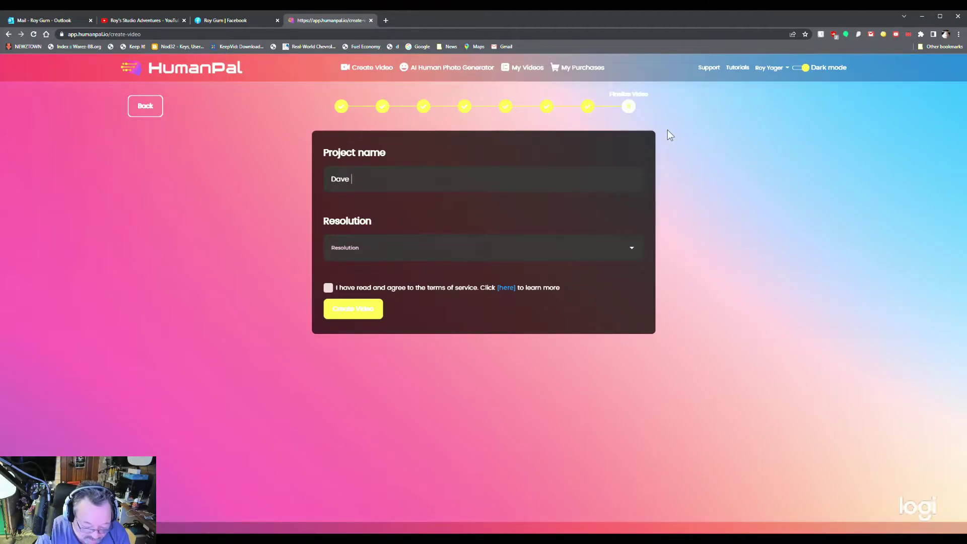
pyautogui.write(' hello')
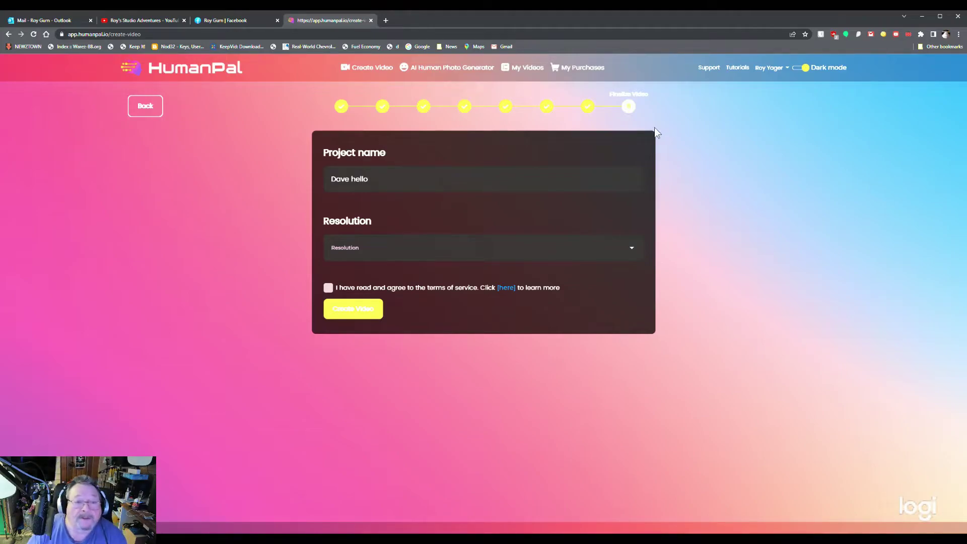
pyautogui.click(358, 248)
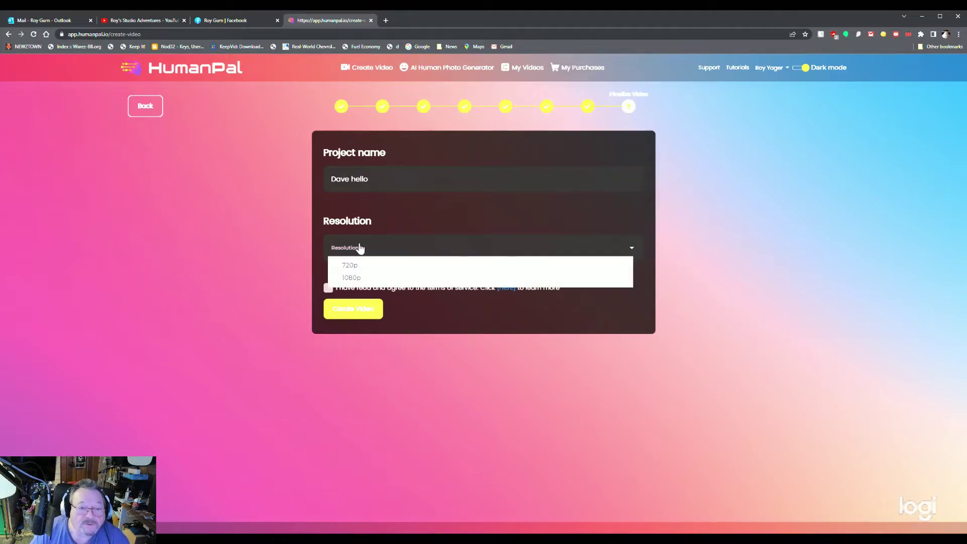
pyautogui.click(366, 278)
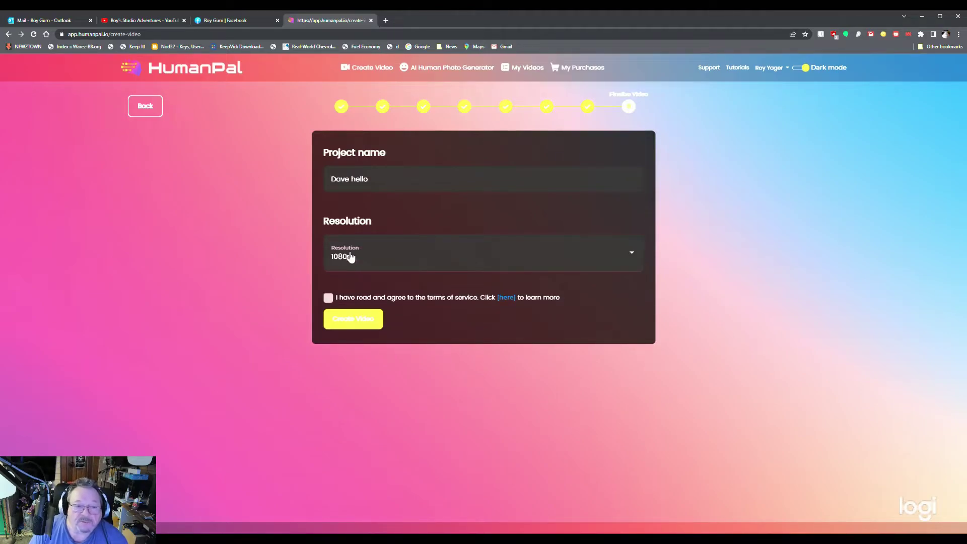
pyautogui.click(331, 299)
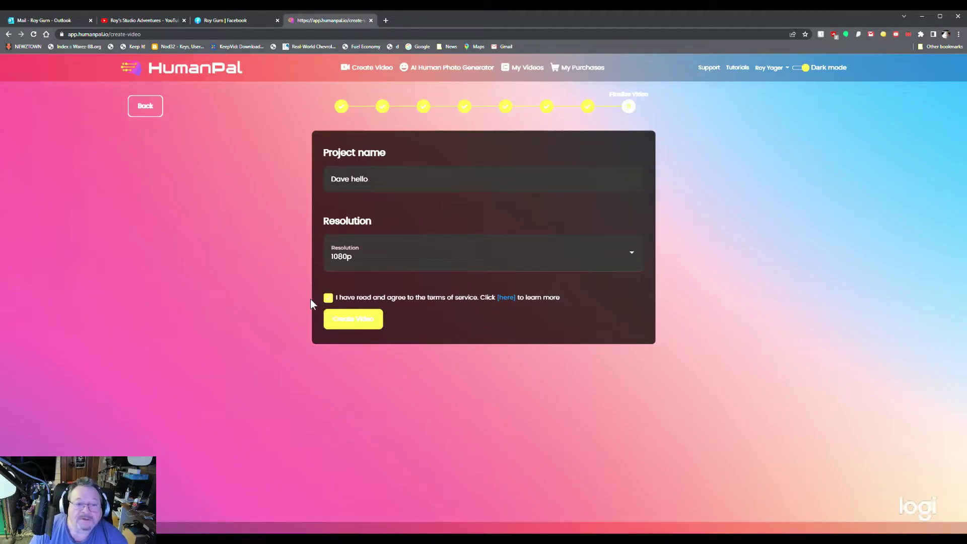
pyautogui.click(356, 319)
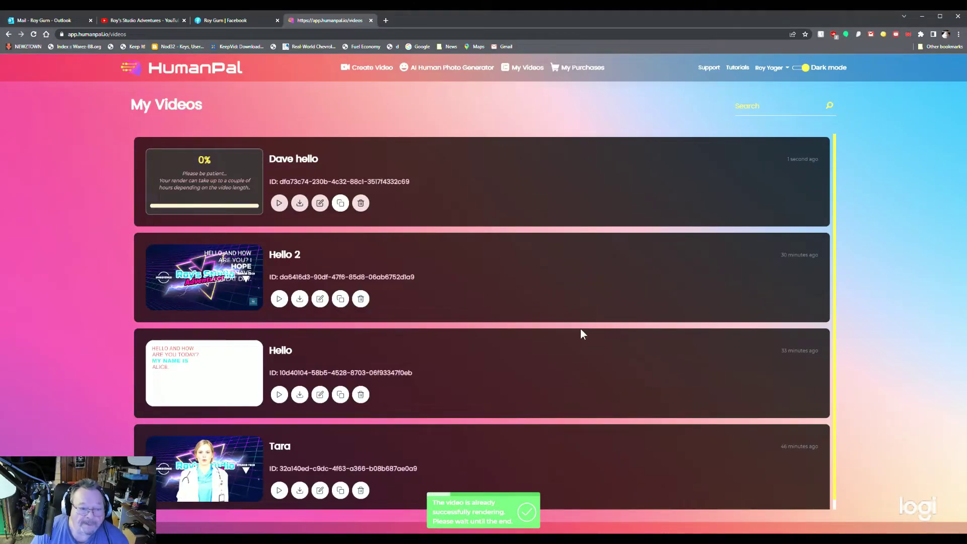
# - Play the Hello 2 video in My Videos, close it, then reopen a video for editing
pyautogui.scroll(-1, 597, 302)
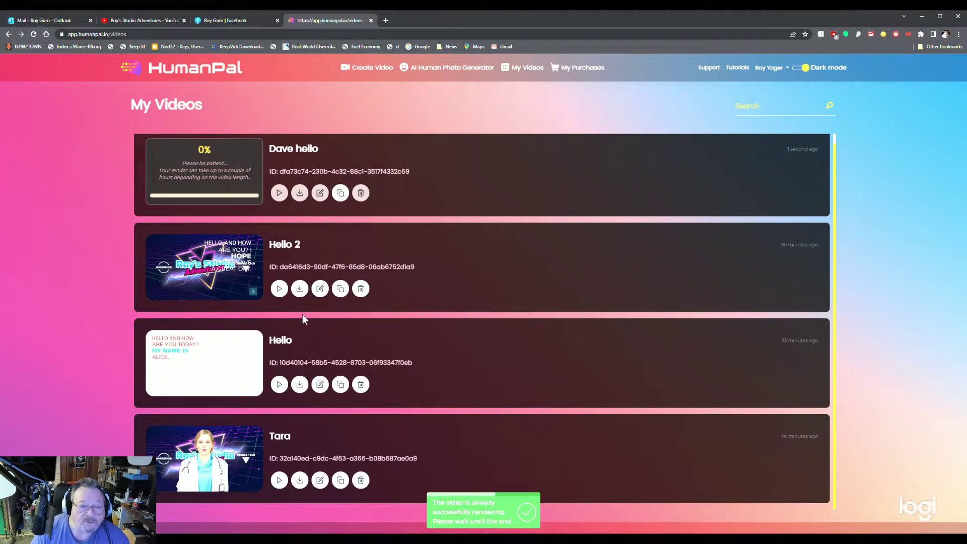
pyautogui.click(277, 297)
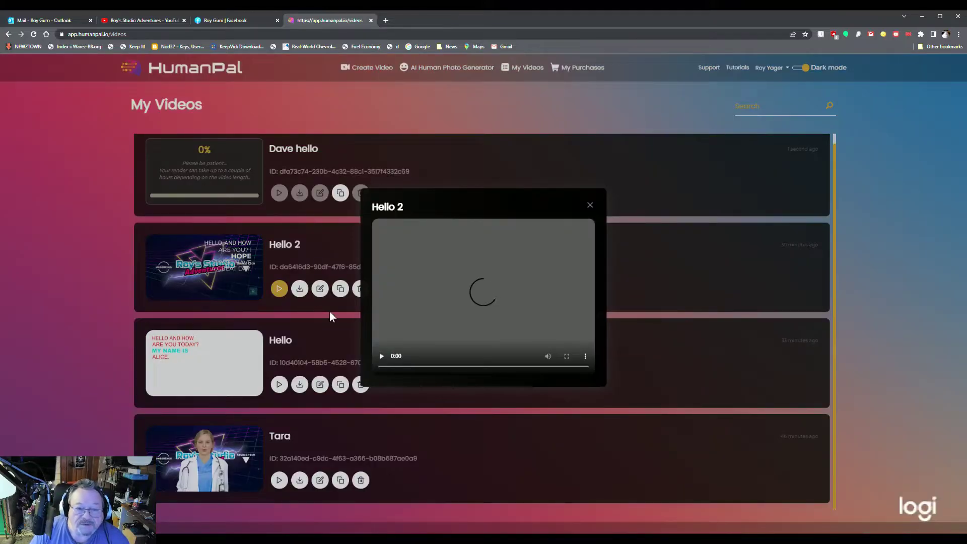
pyautogui.click(382, 356)
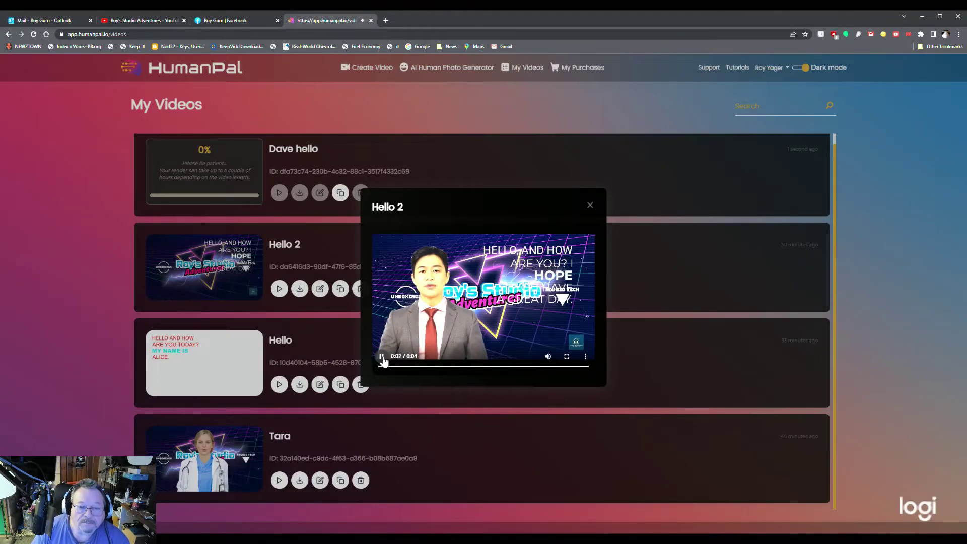
pyautogui.click(219, 354)
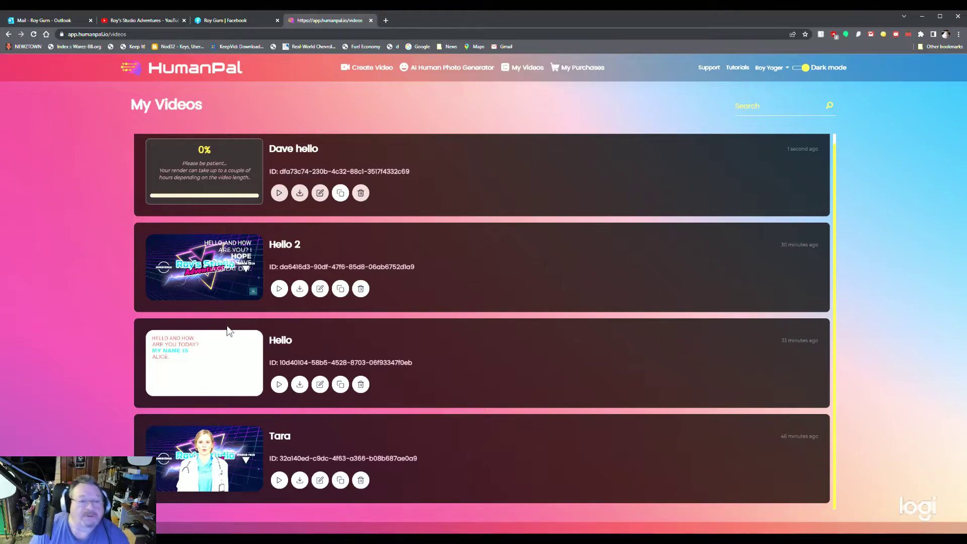
pyautogui.click(341, 193)
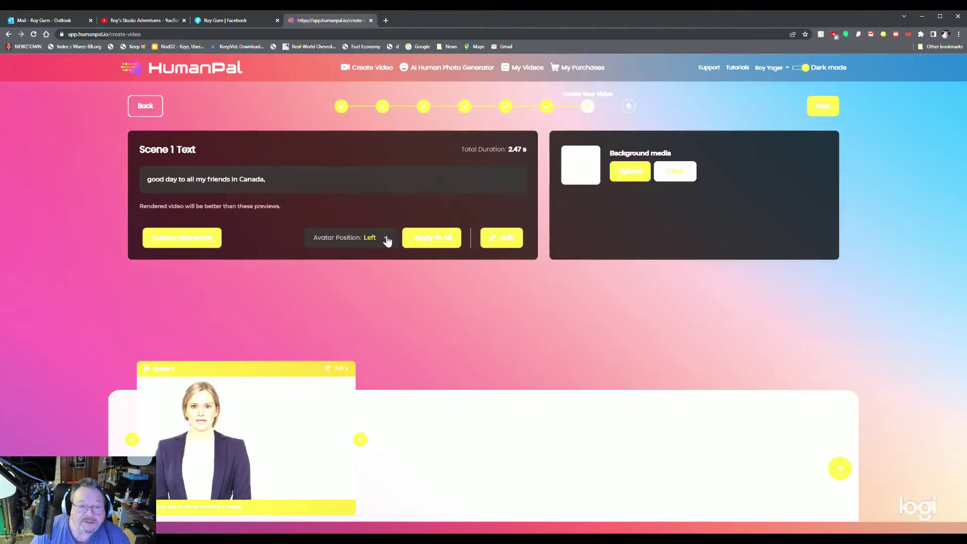
# - Put the female avatar on the right and use the office room photo as background
pyautogui.click(386, 239)
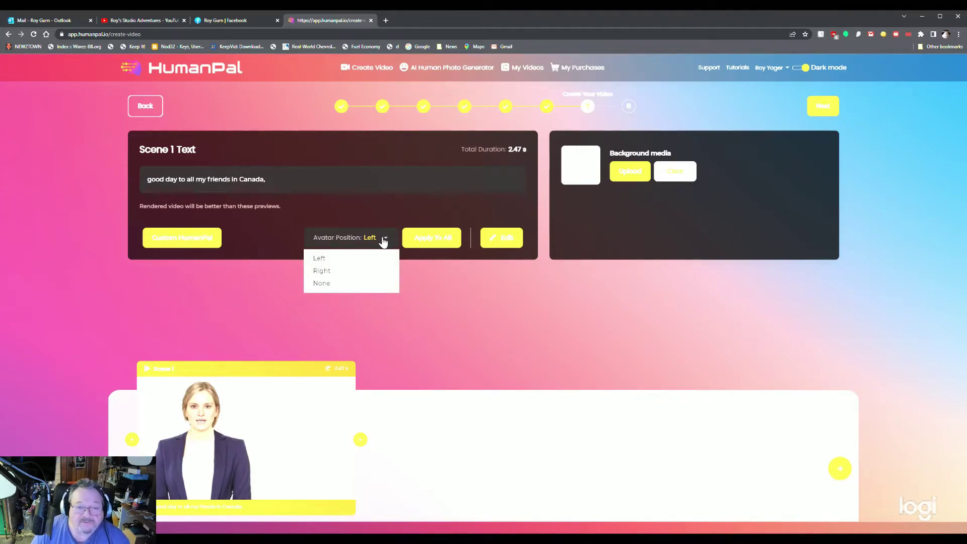
pyautogui.click(345, 272)
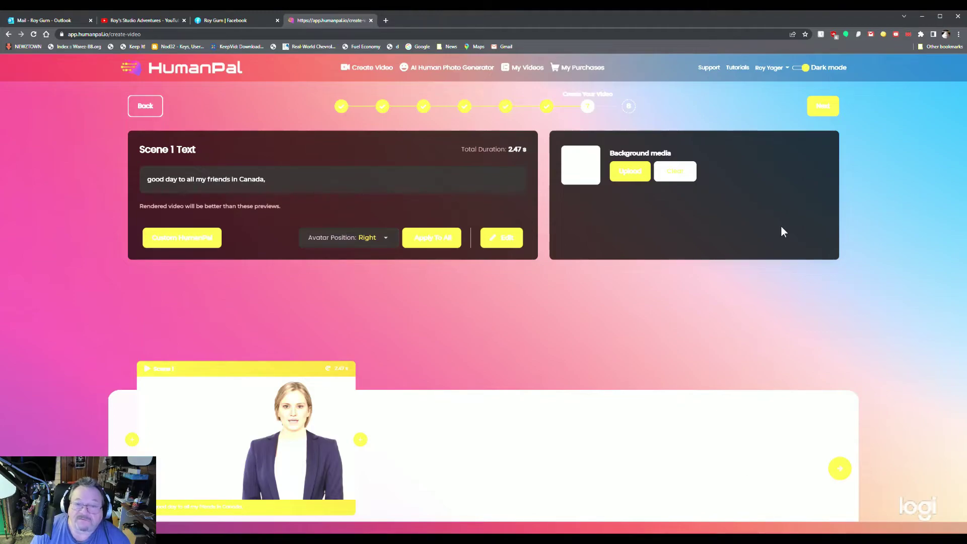
pyautogui.click(626, 174)
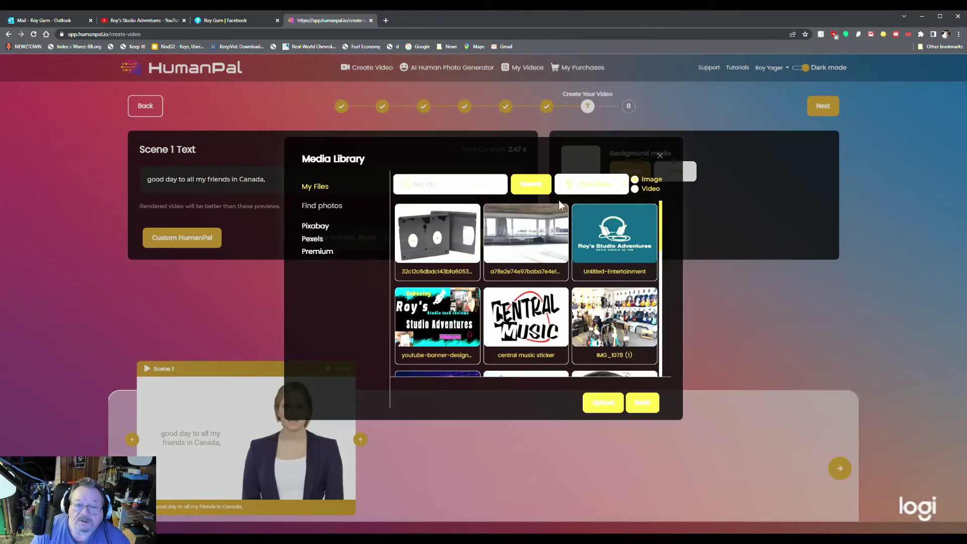
pyautogui.click(524, 226)
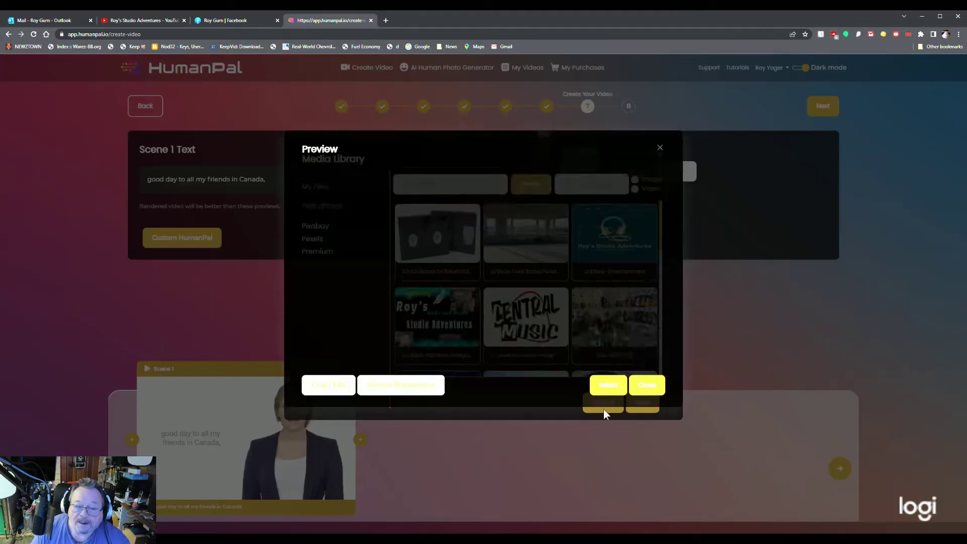
pyautogui.click(607, 386)
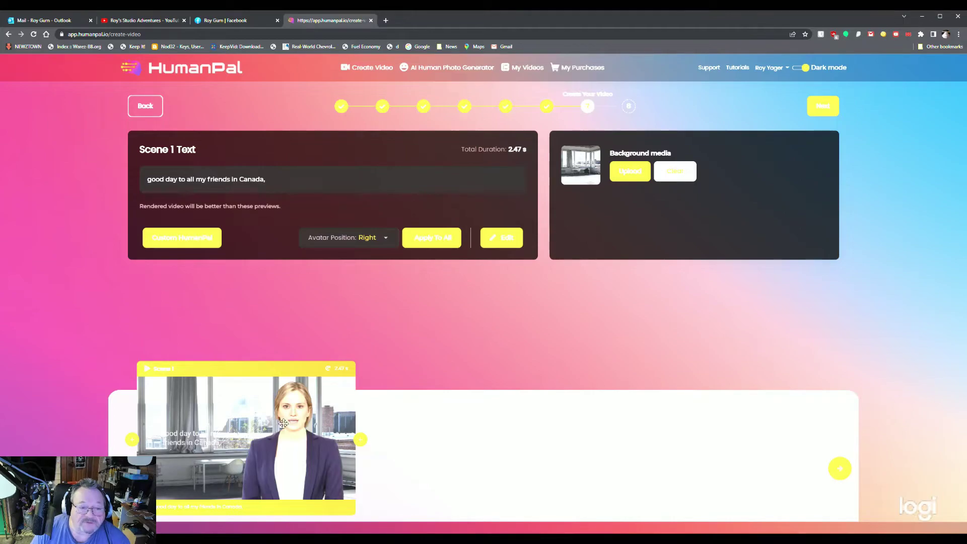
# - In the AI Human Photo Generator, generate two portraits of a neutral, elderly male with brown eyes and medium-length brown hair
pyautogui.click(450, 67)
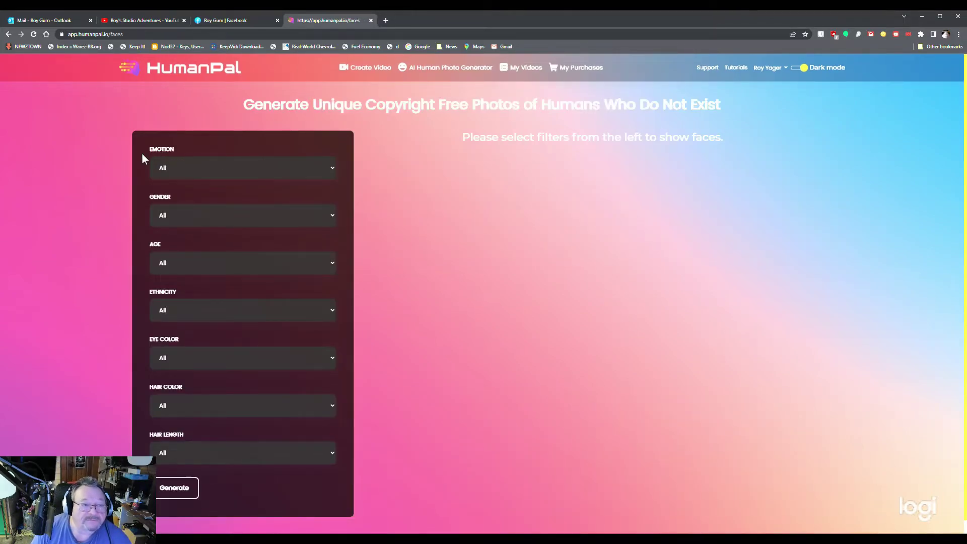
pyautogui.click(199, 192)
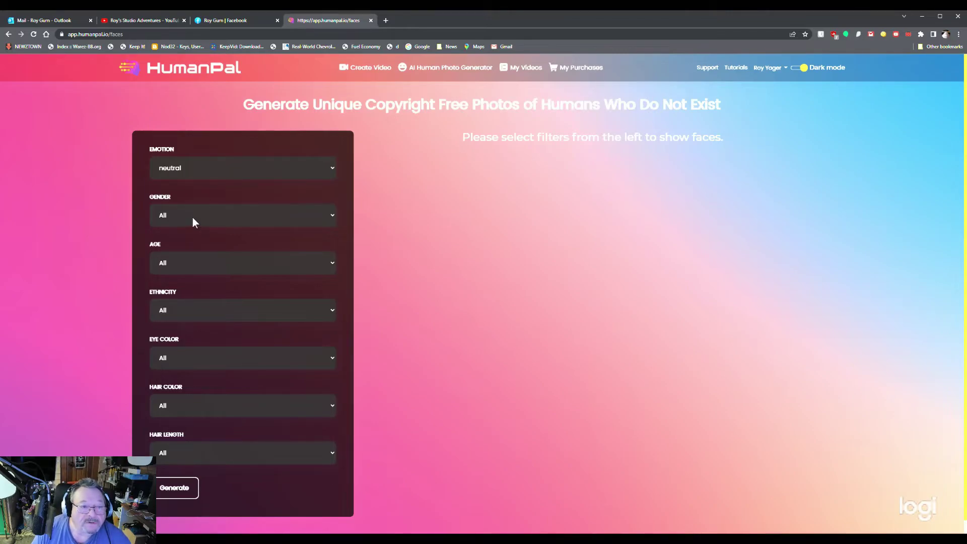
pyautogui.click(193, 242)
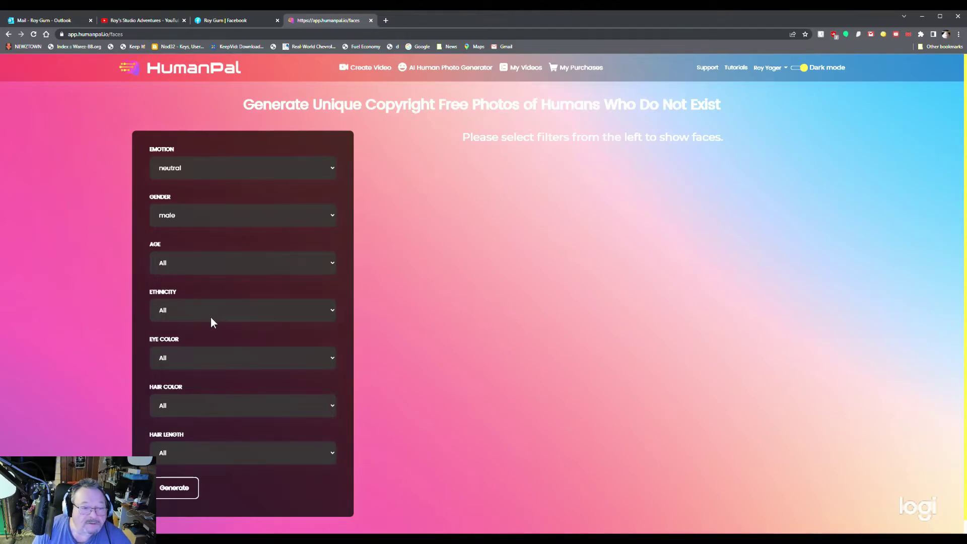
pyautogui.click(229, 317)
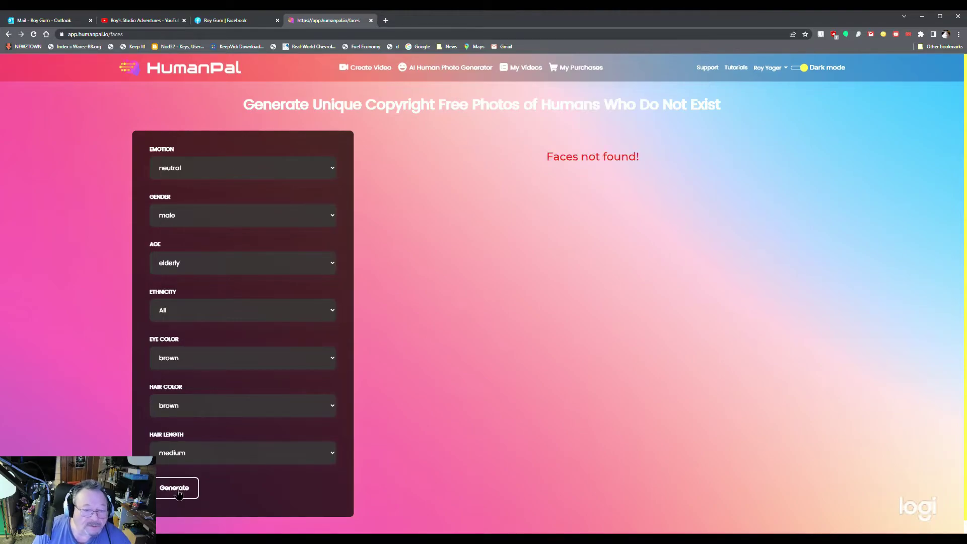
pyautogui.click(176, 490)
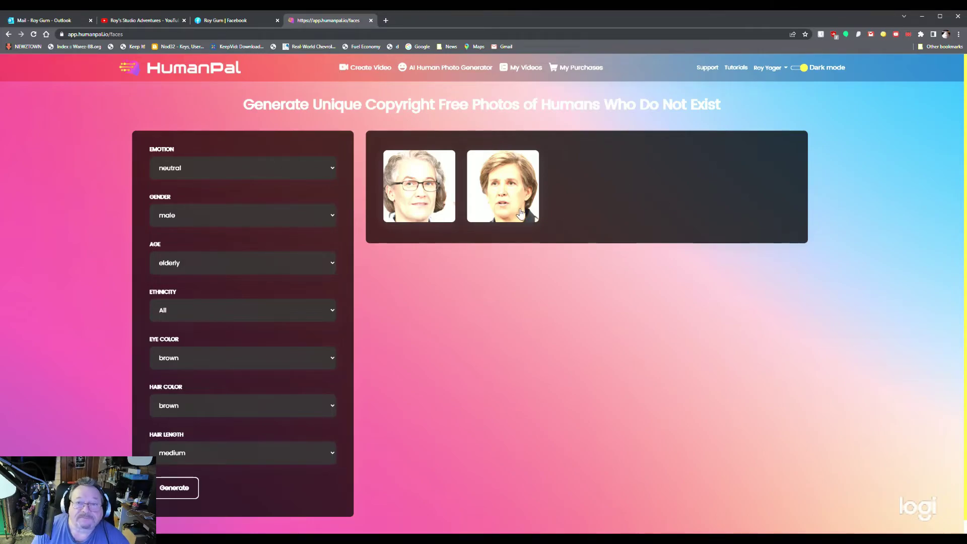
# - Return to Create Video at the Choose Video Type step with Boxed Texts and Mockups templates
pyautogui.click(367, 68)
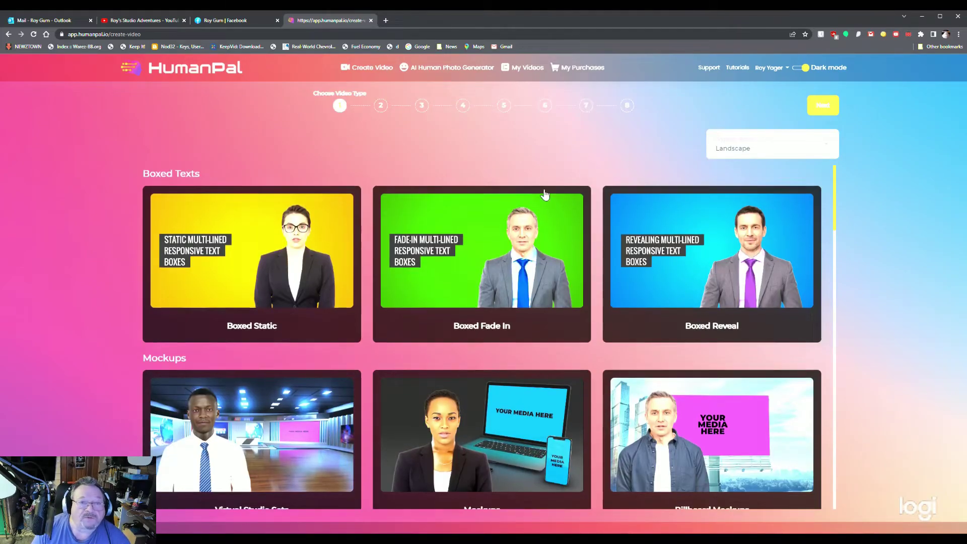